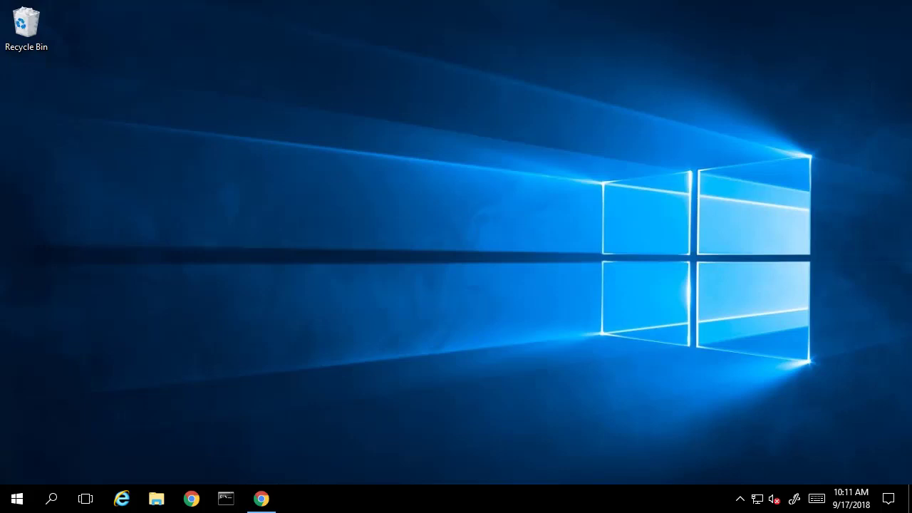
click(263, 499)
click(333, 35)
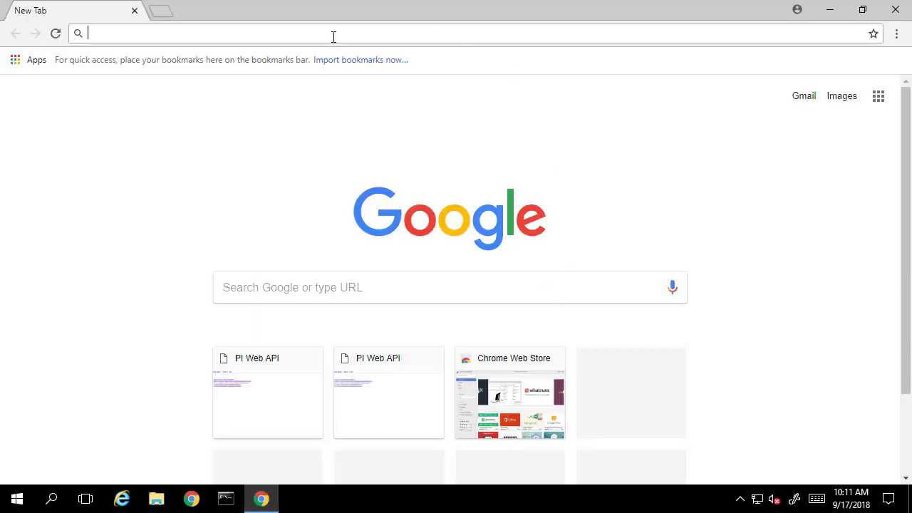
text(Https://Venus.Holst.dev/piwebapi)
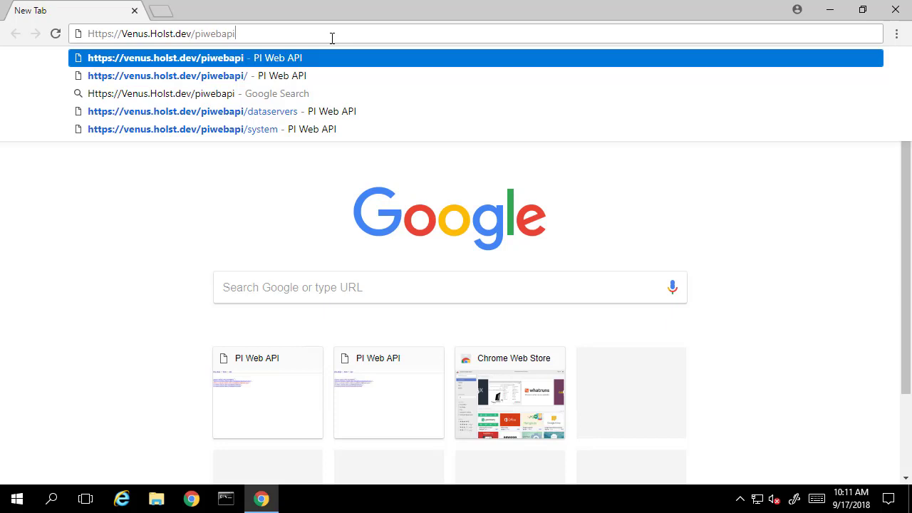
Load the PI Web API address and sign in with the account's username and password.
key(Return)
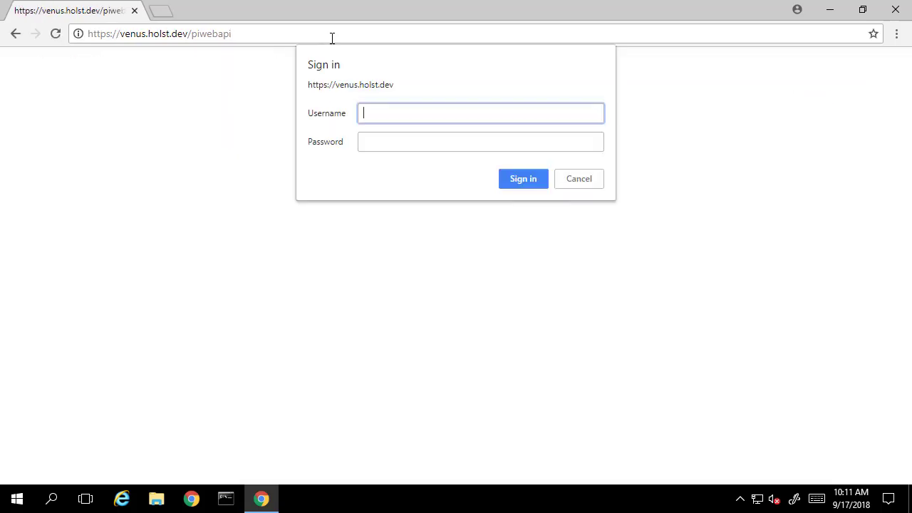
text(Gustav)
key(Tab)
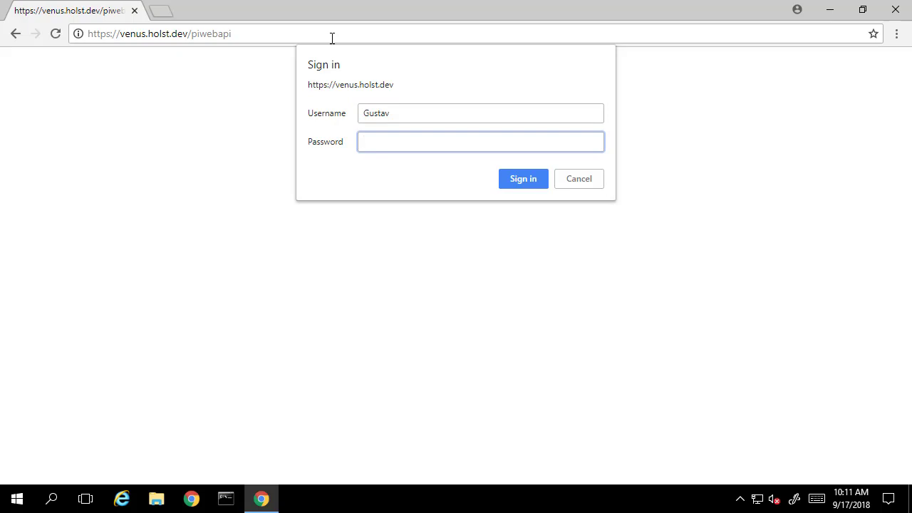
text(*************)
key(Return)
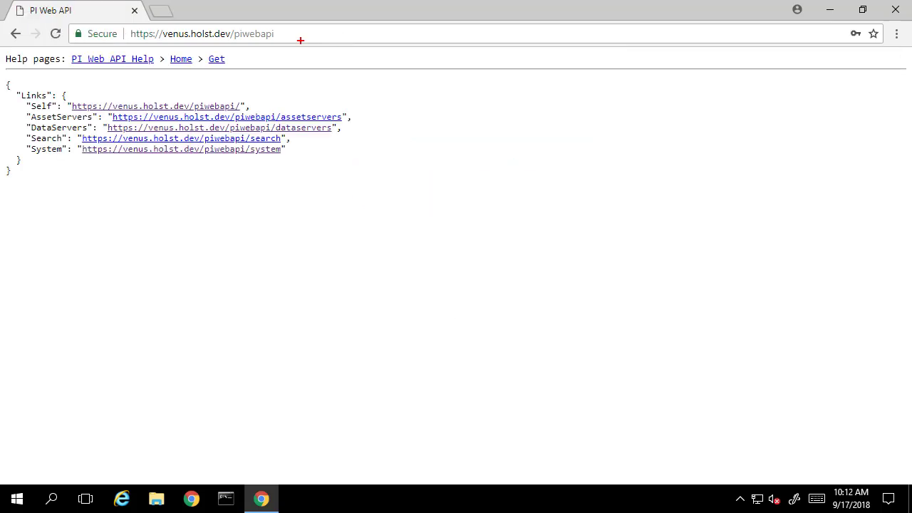
drag(3, 49, 242, 68)
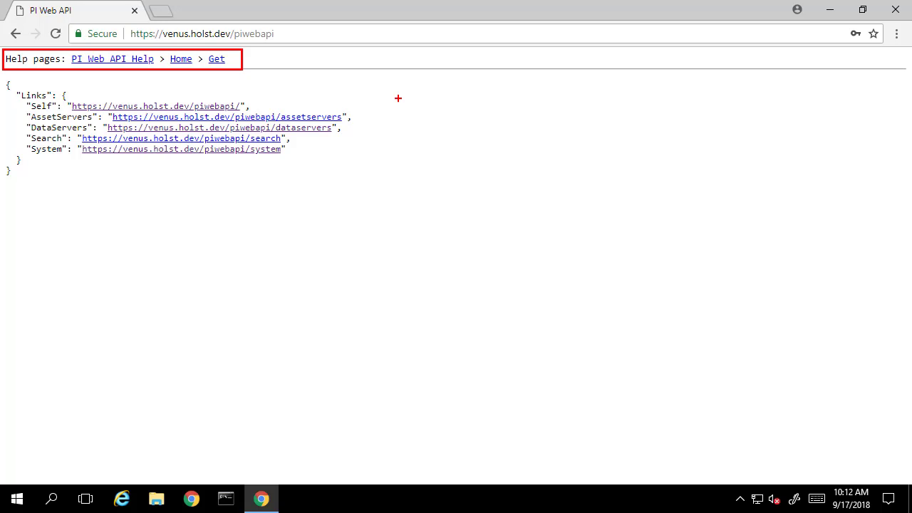
key(Escape)
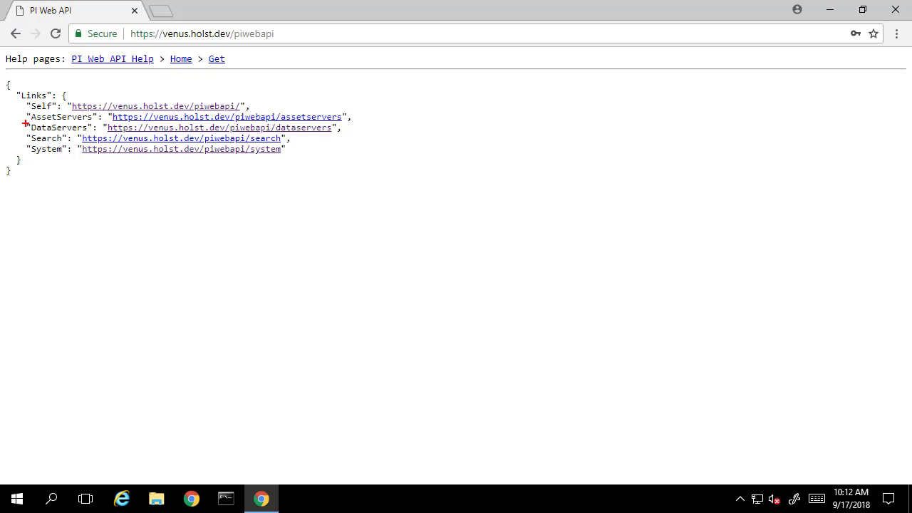
drag(29, 123, 346, 134)
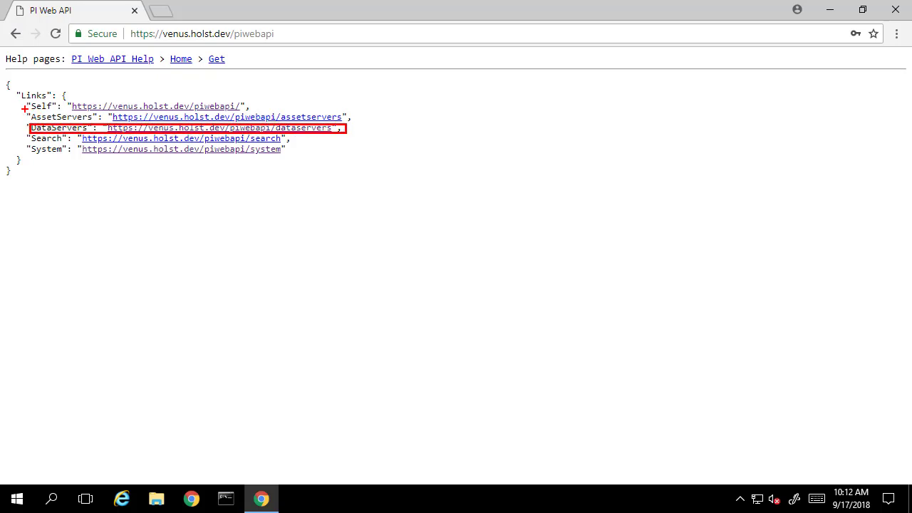
drag(26, 110, 352, 121)
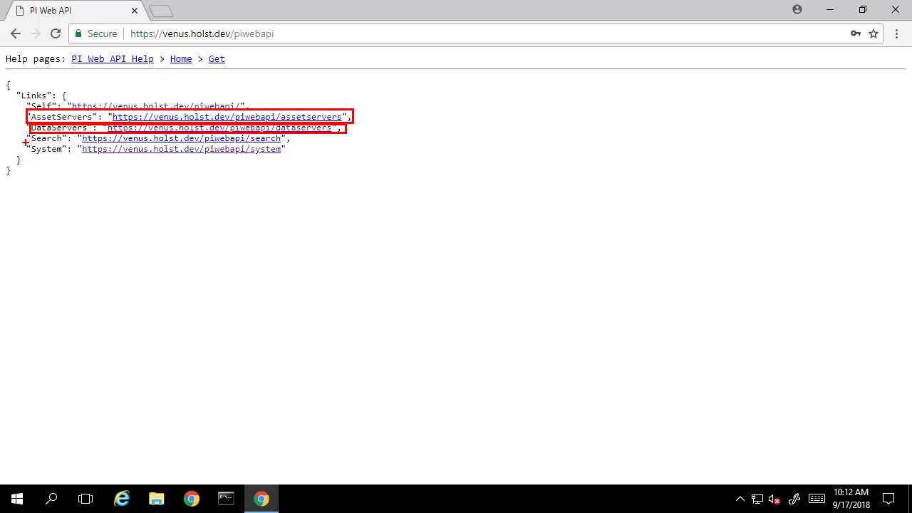
drag(24, 142, 290, 155)
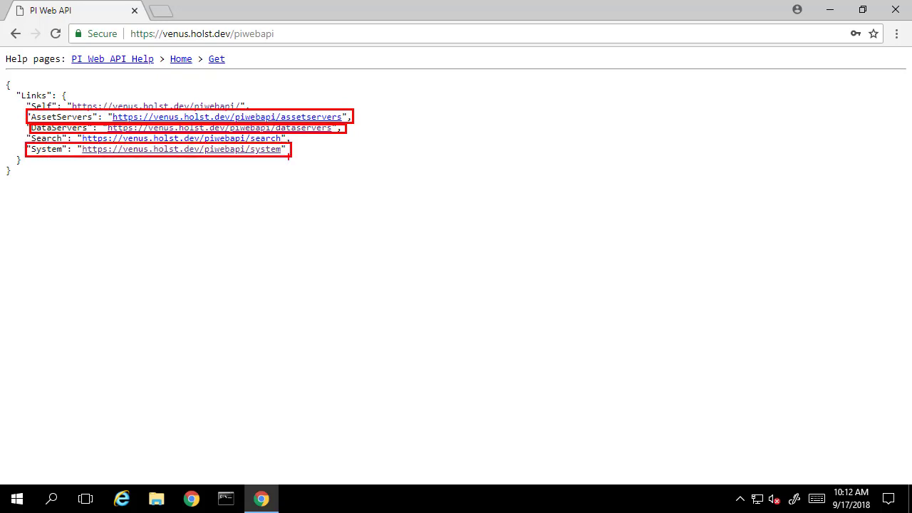
key(Escape)
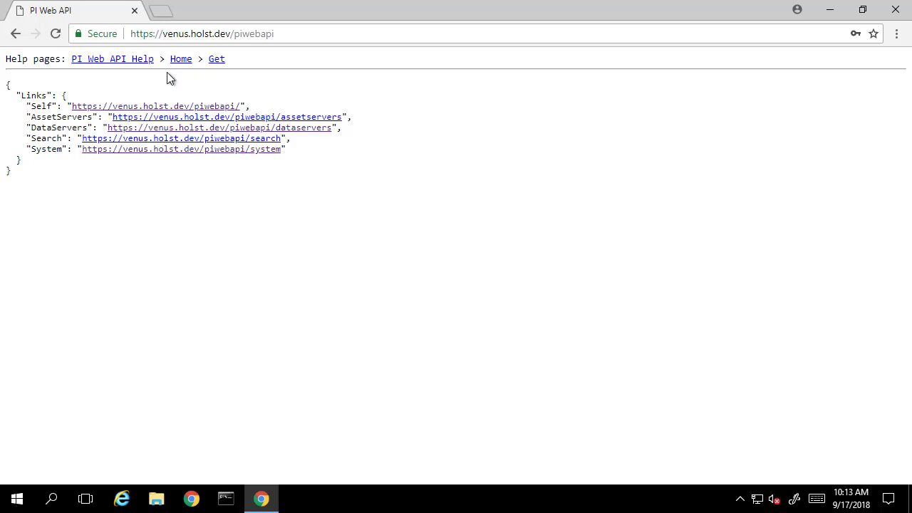
click(297, 131)
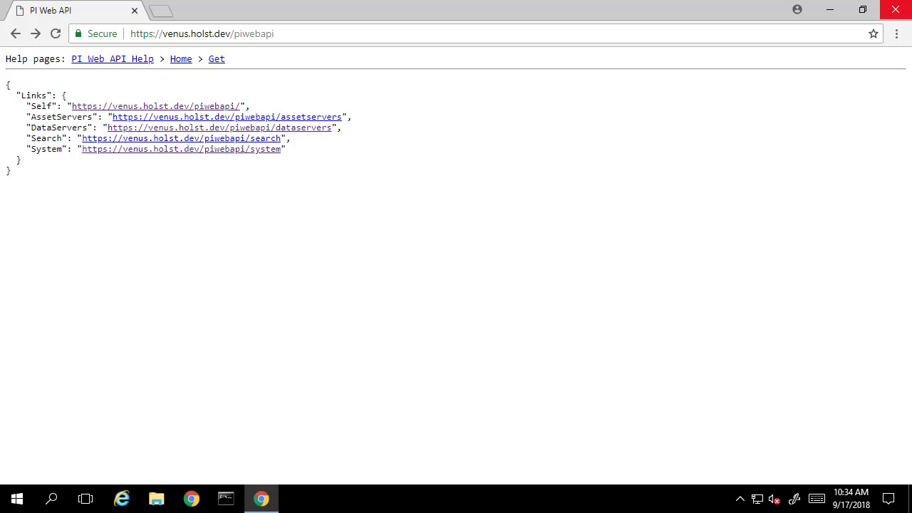
Open System's UserInfo page and box the signed-in user's Name line.
click(264, 150)
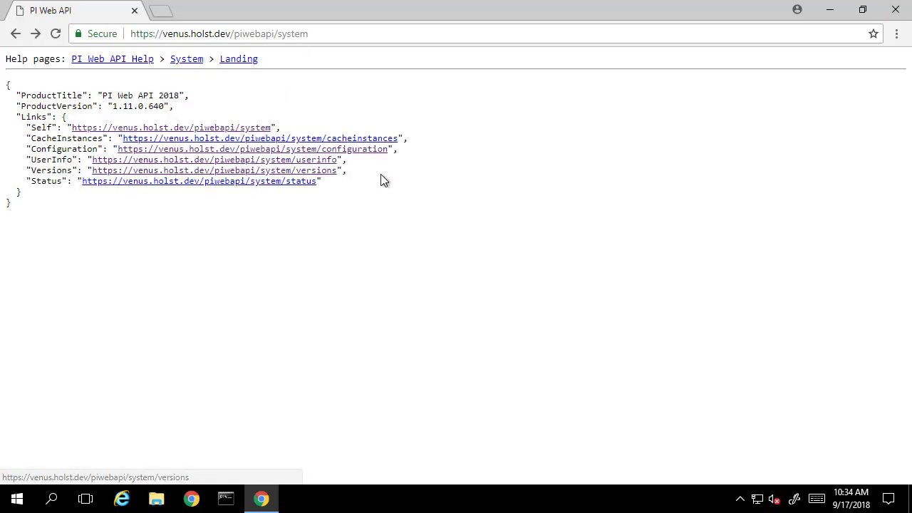
click(322, 161)
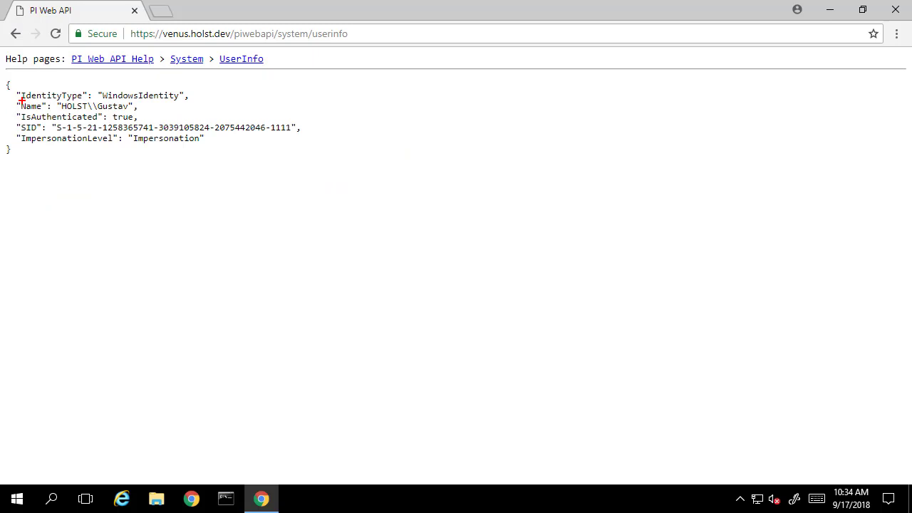
drag(15, 98, 142, 113)
key(Escape)
Back on System, open Versions and box the OSIsoft.REST.Core FullVersion line.
click(15, 39)
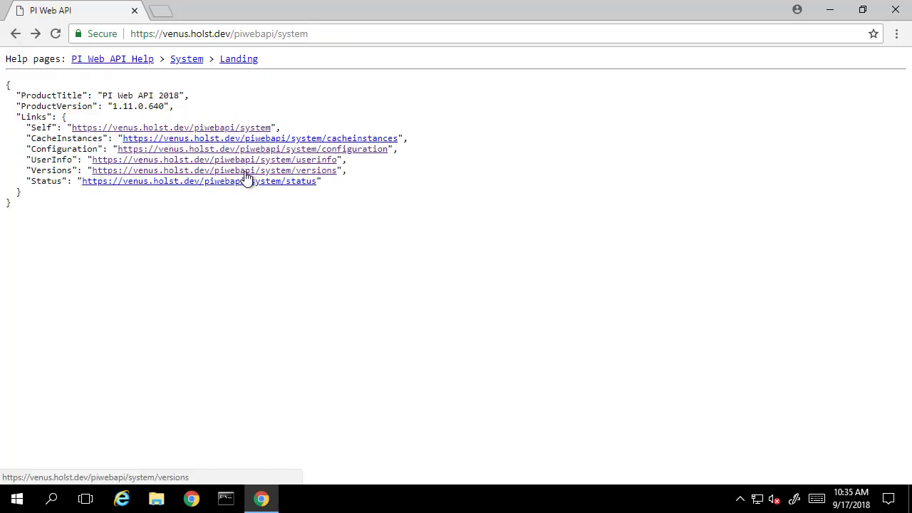
click(245, 172)
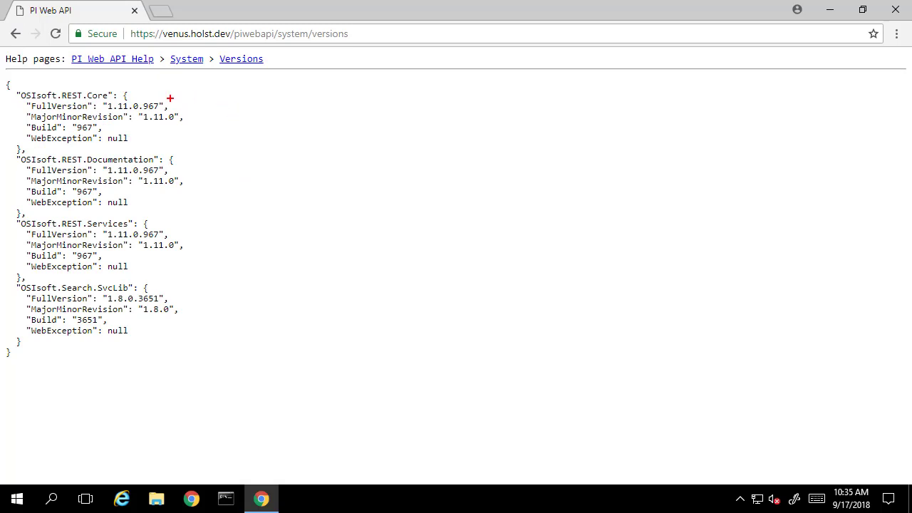
drag(24, 101, 171, 112)
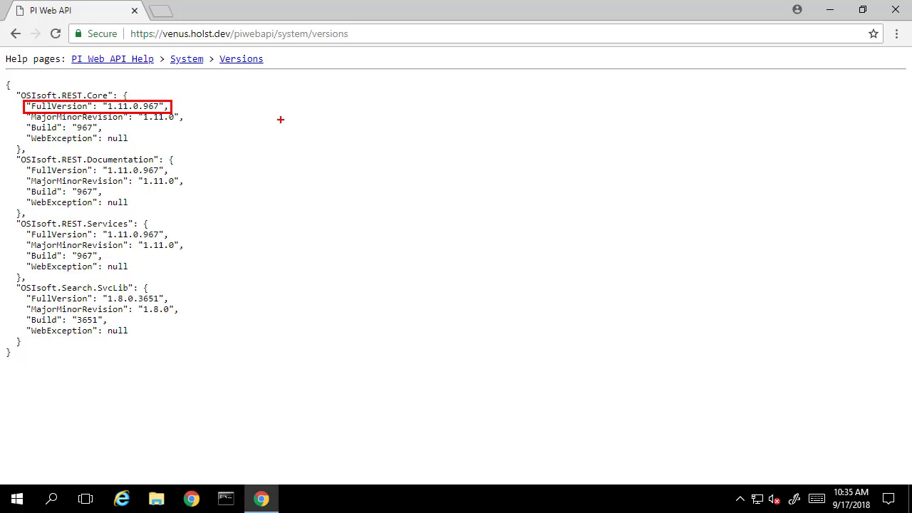
key(Escape)
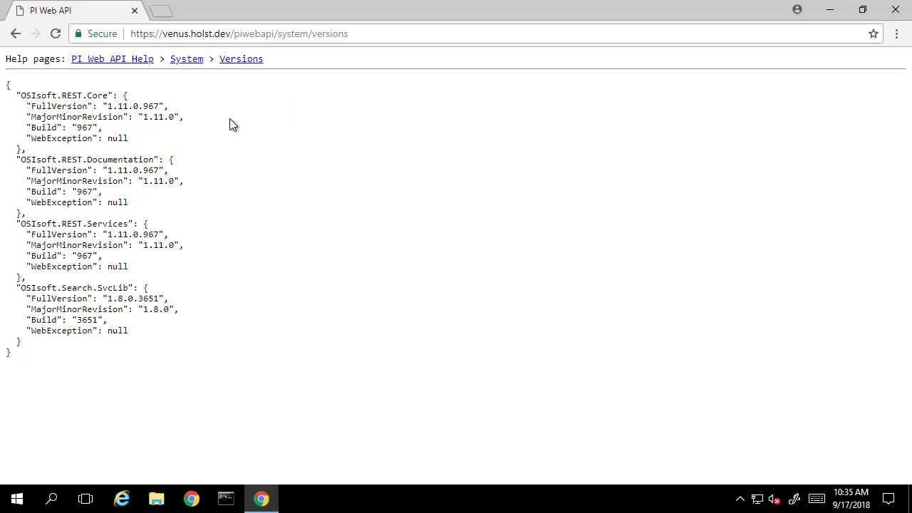
View the System Configuration page, box the Kerberos AuthenticationMethods entry, then return to System.
click(15, 35)
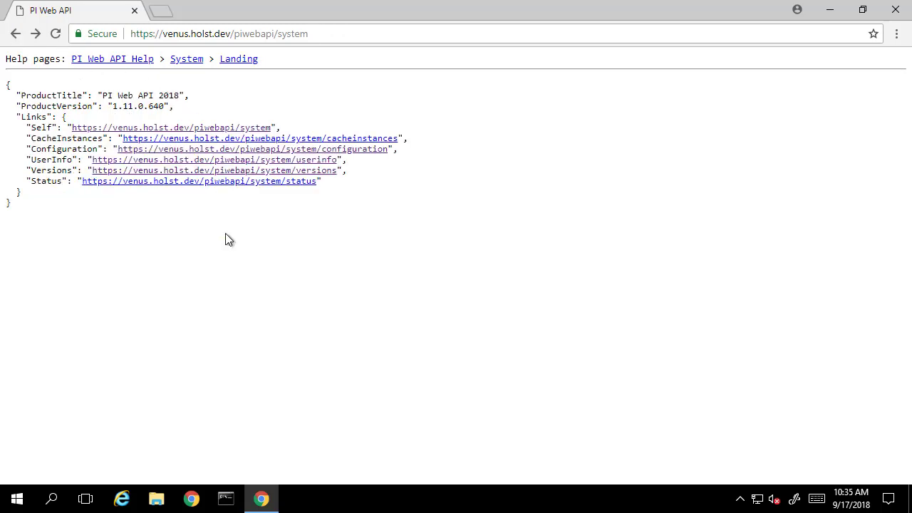
click(297, 151)
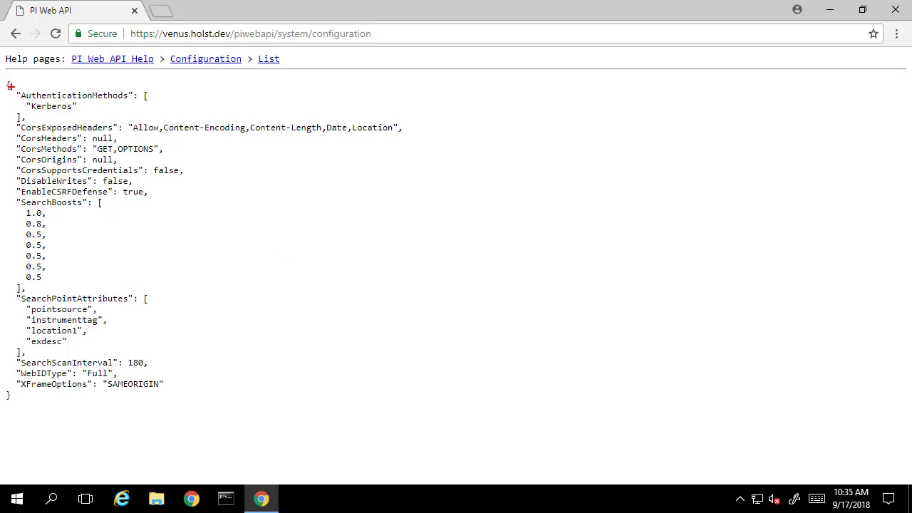
mouse_move(11, 87)
mouse_down()
mouse_move(95, 115)
mouse_move(156, 122)
mouse_up()
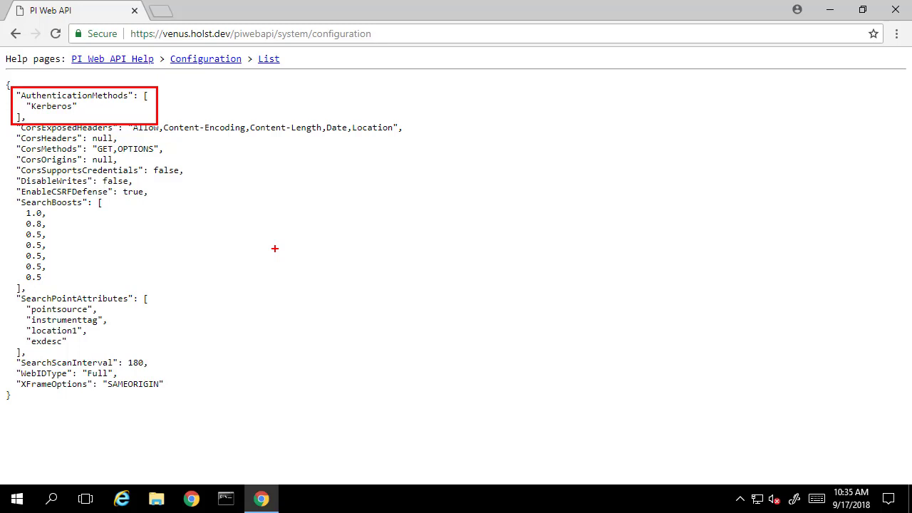
key(Escape)
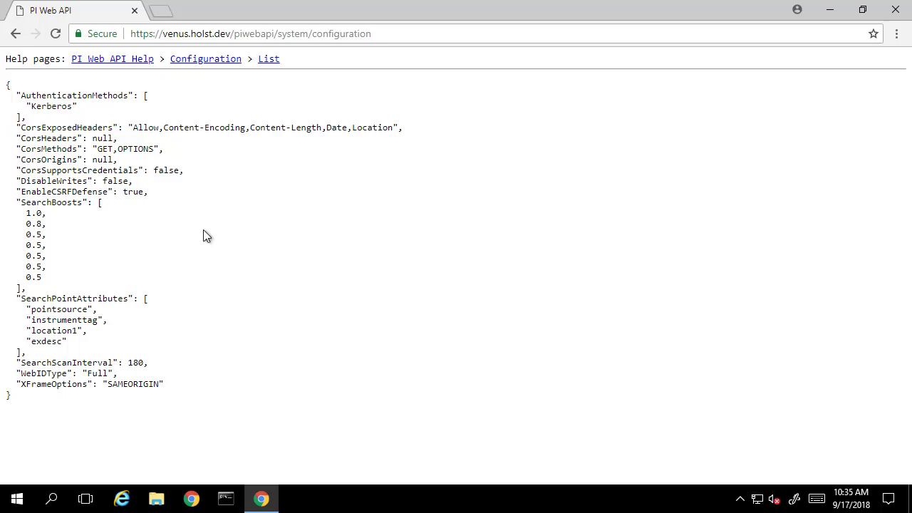
click(16, 34)
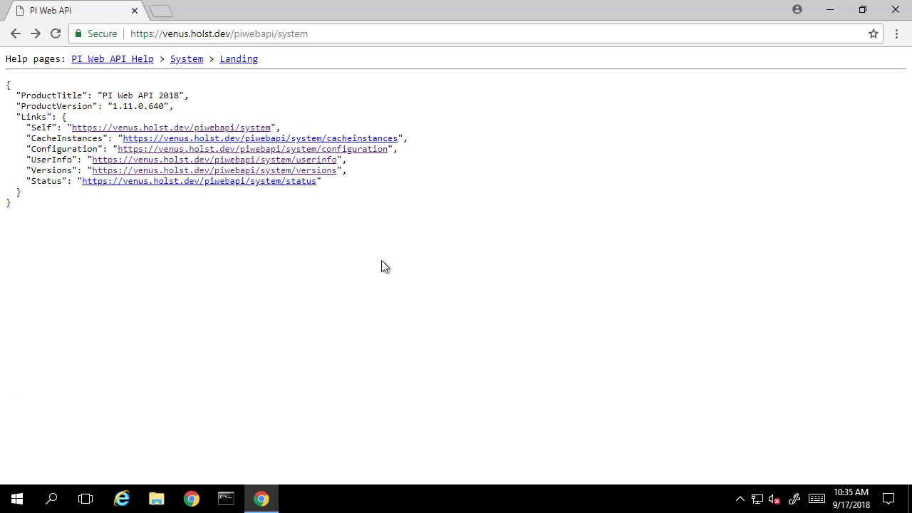
Return to the home page and open DataServers, listing MARS and VENUS.
click(16, 35)
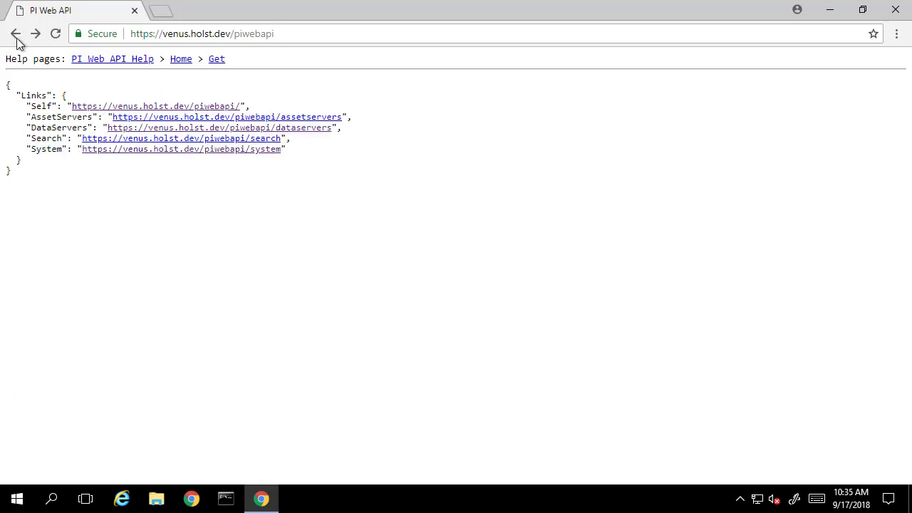
click(243, 133)
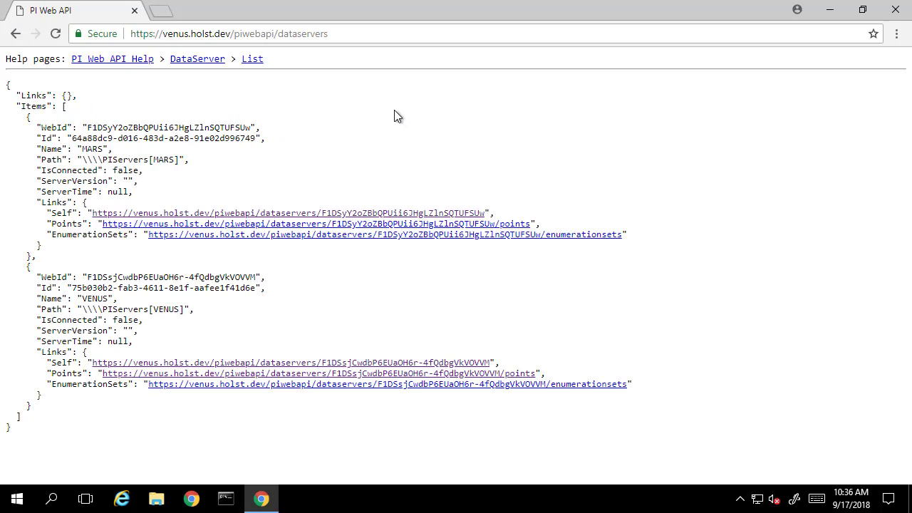
Open the VENUS data server page and box its Name and ServerVersion 3.4.420.1182 lines.
click(329, 364)
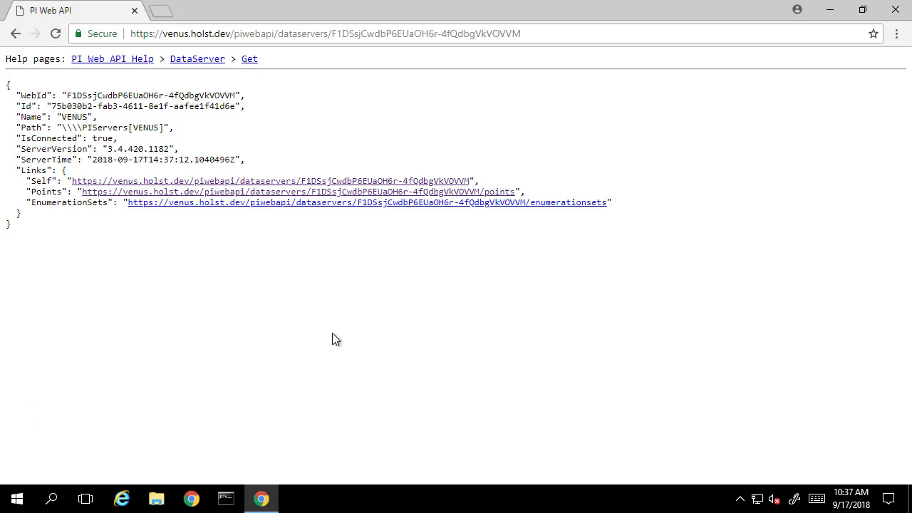
drag(16, 112, 107, 122)
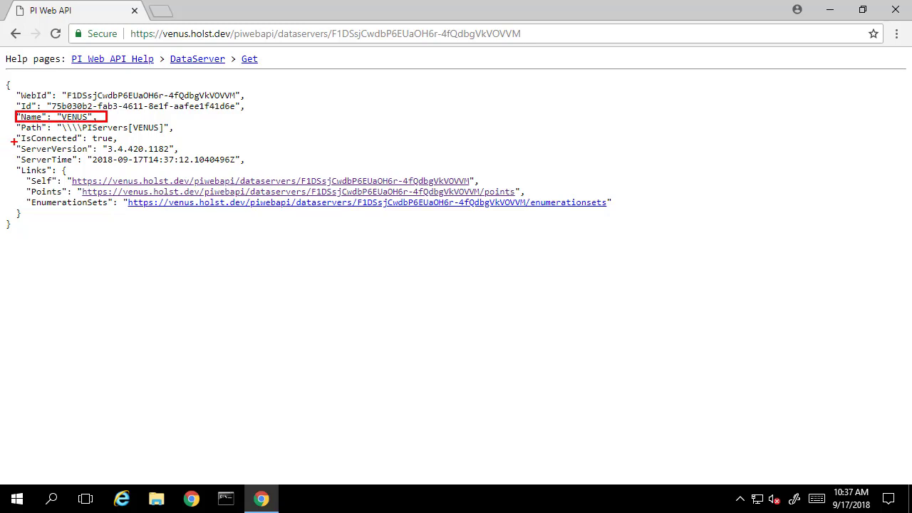
drag(14, 142, 194, 155)
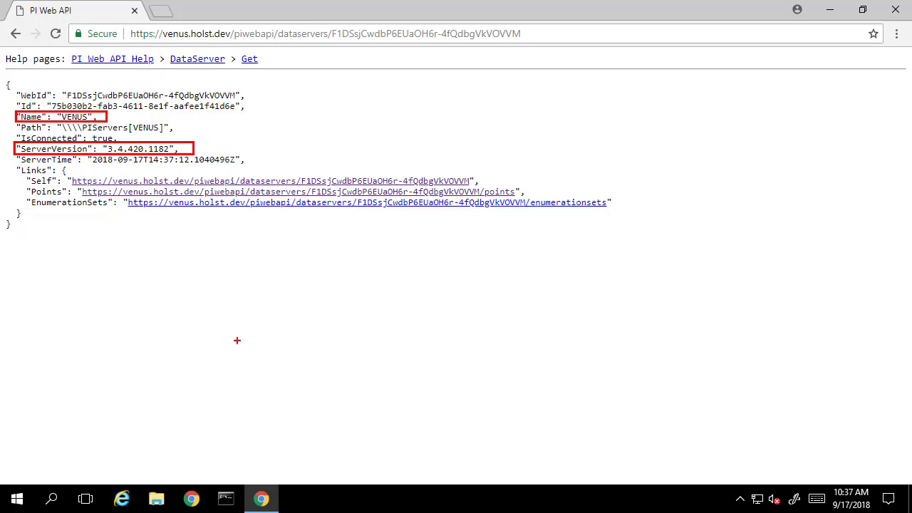
key(Escape)
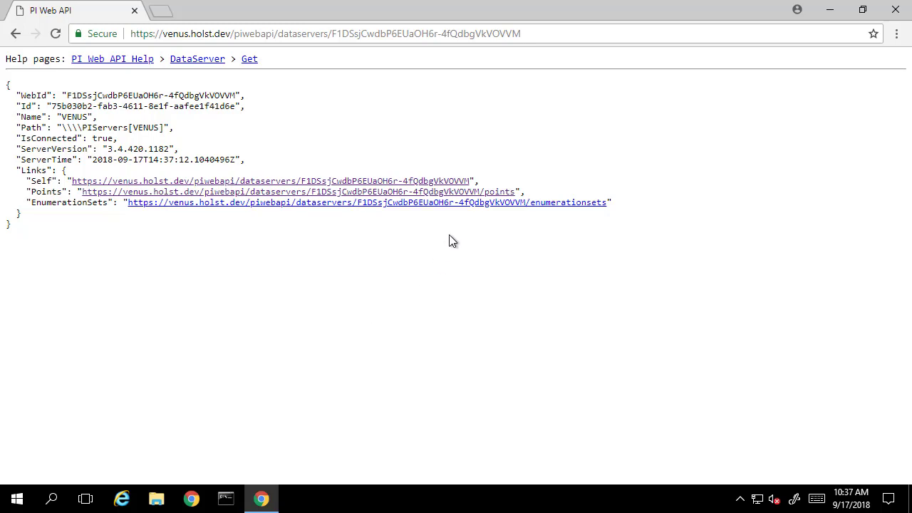
List VENUS points, find 'sinusoid' on the page, and box its Id 1 and Float32 PointType lines.
click(459, 192)
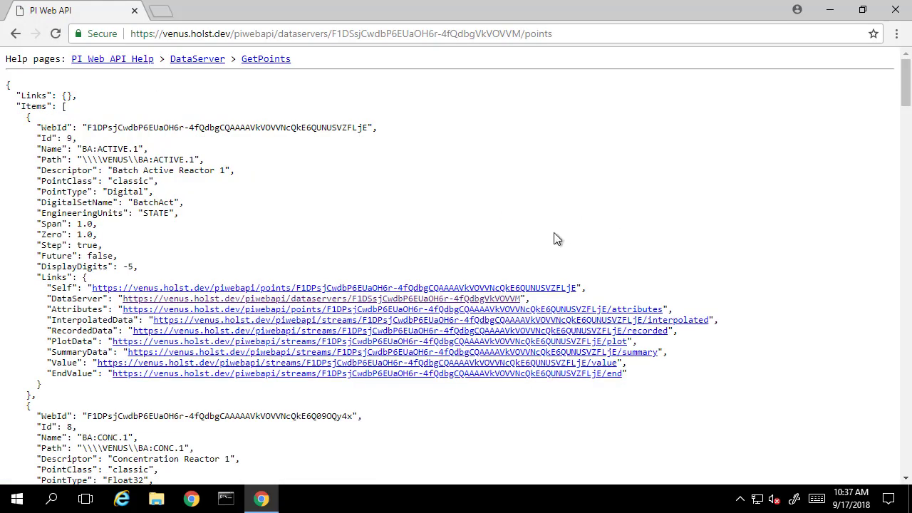
key(ctrl+f)
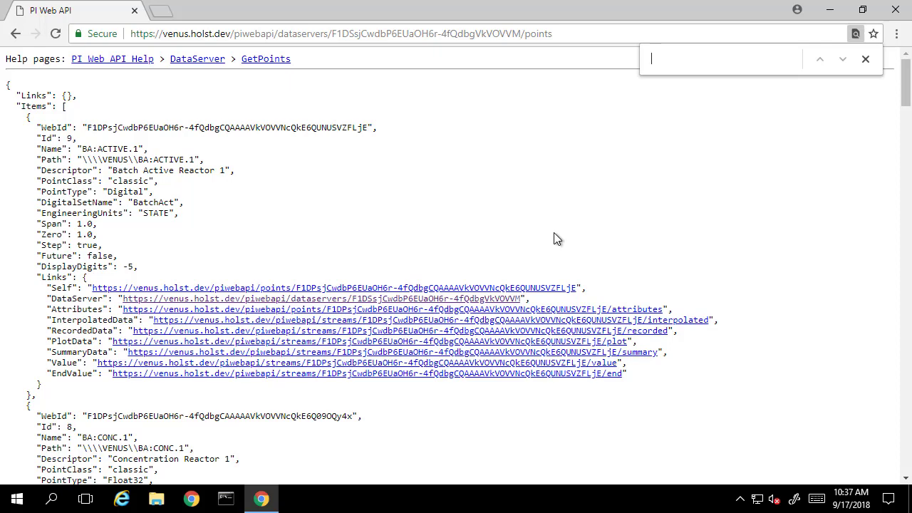
text(sinusoid)
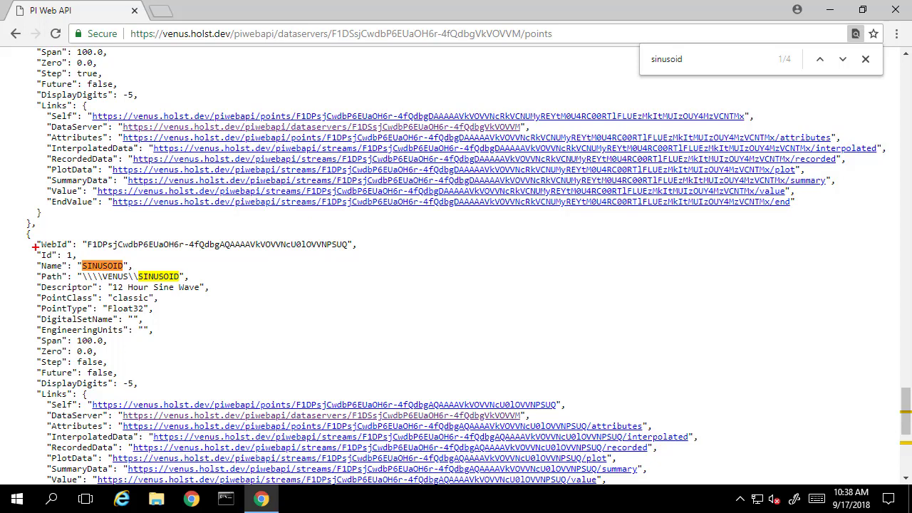
drag(34, 246, 78, 261)
drag(35, 302, 156, 314)
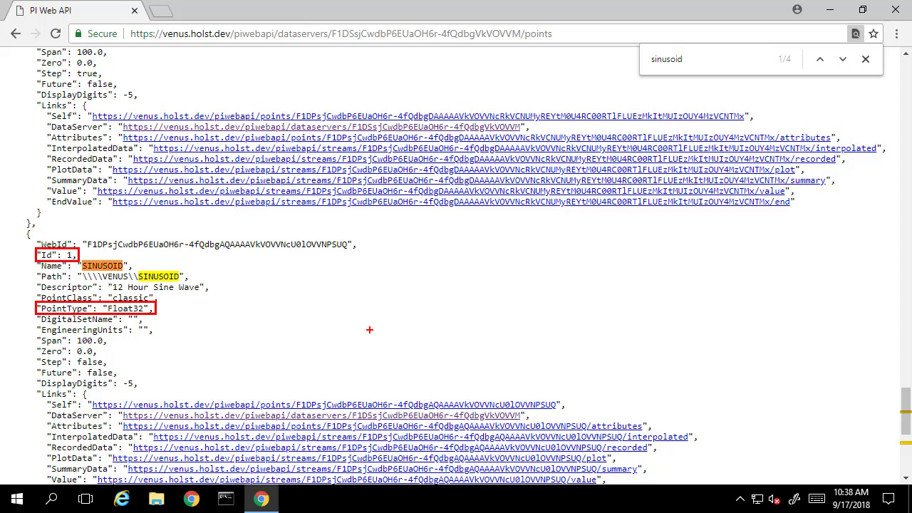
key(Escape)
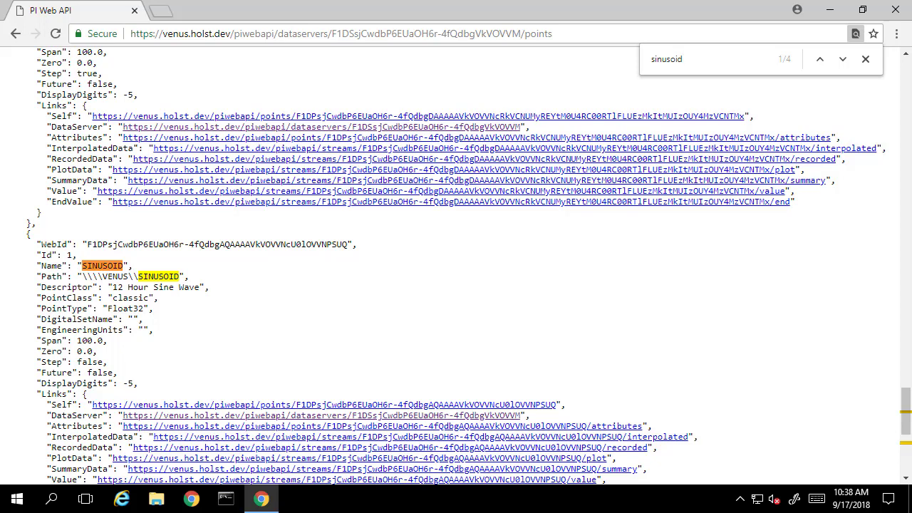
scroll(360, 402, down, 1)
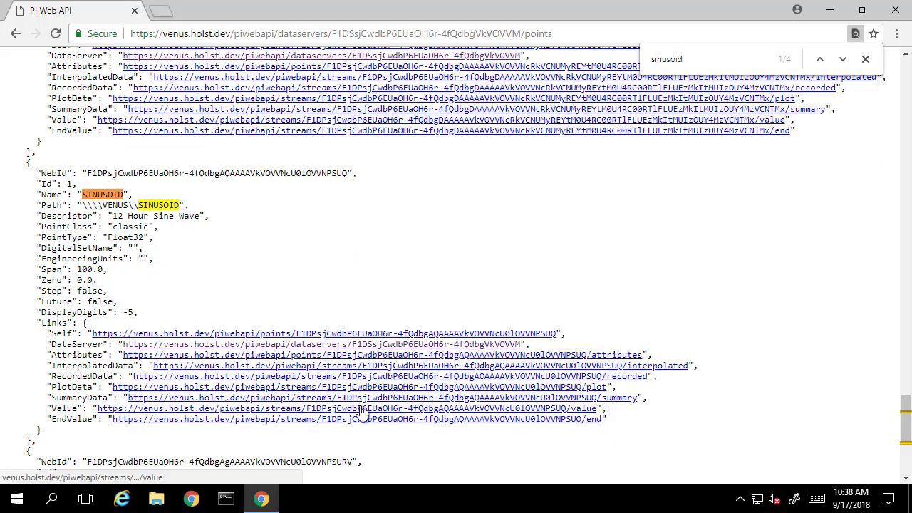
click(362, 410)
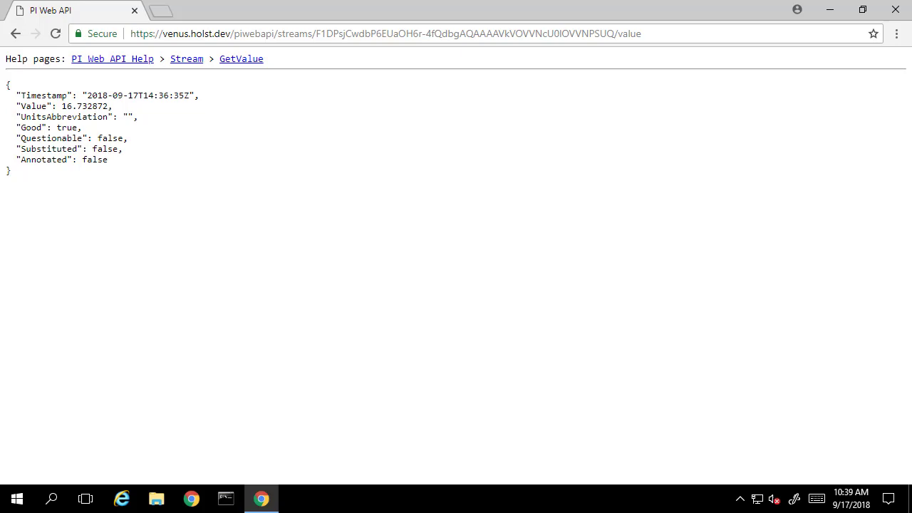
click(11, 37)
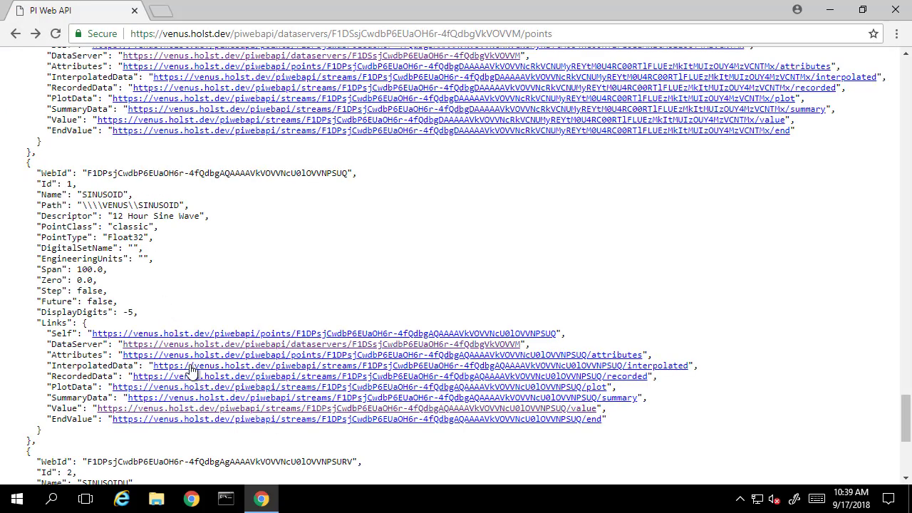
Open SINUSOID's InterpolatedData and box the first two hourly Timestamp entries.
click(191, 368)
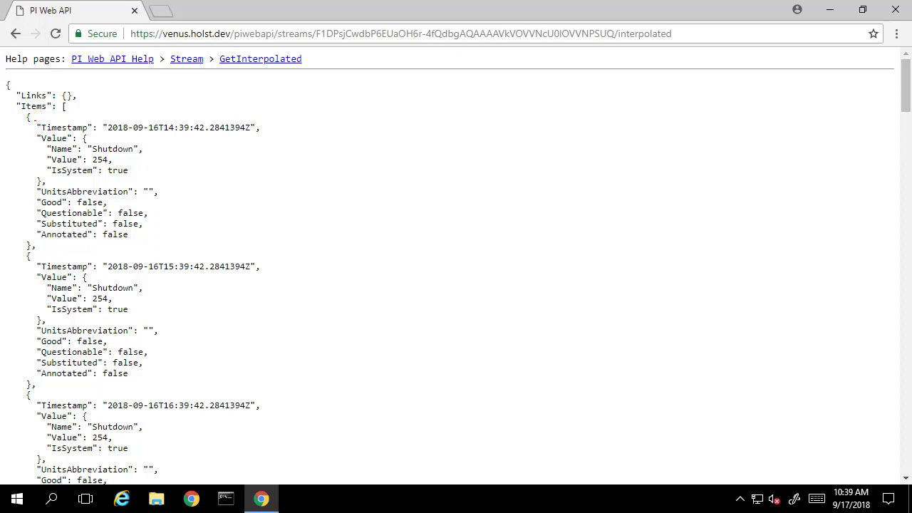
drag(34, 119, 262, 135)
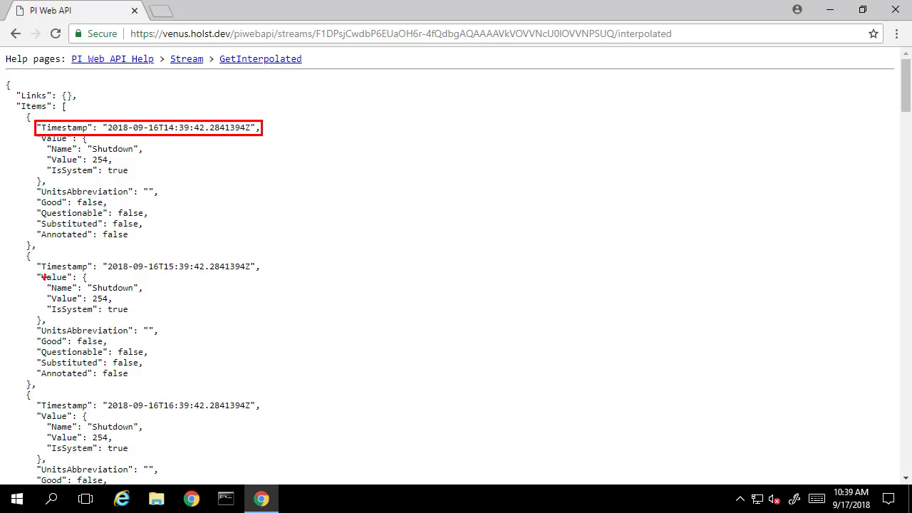
drag(35, 257, 271, 273)
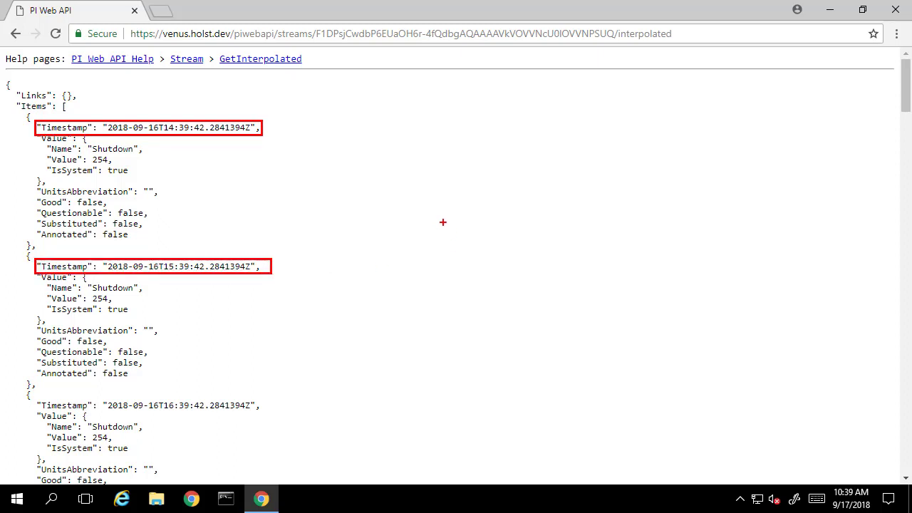
key(Escape)
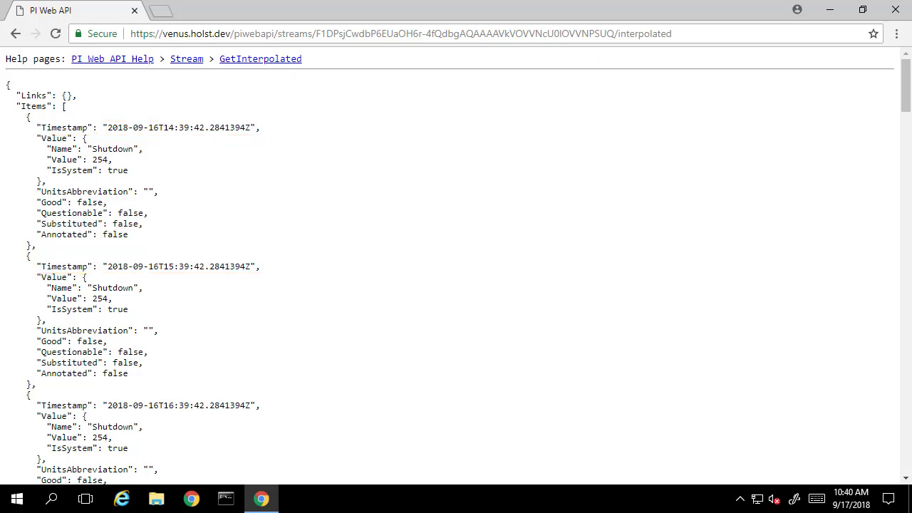
Go back to the PI Web API home page, list AssetServers, and open the VENUS asset server.
click(15, 35)
click(16, 36)
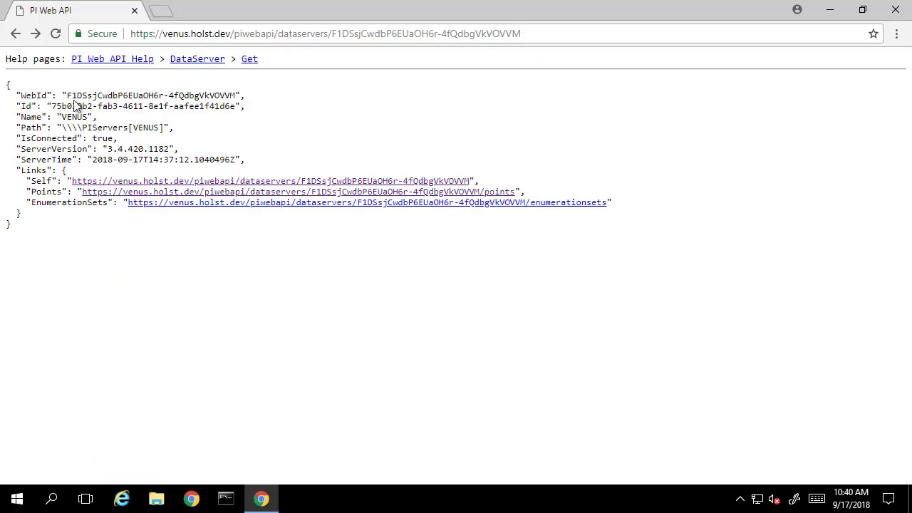
click(16, 36)
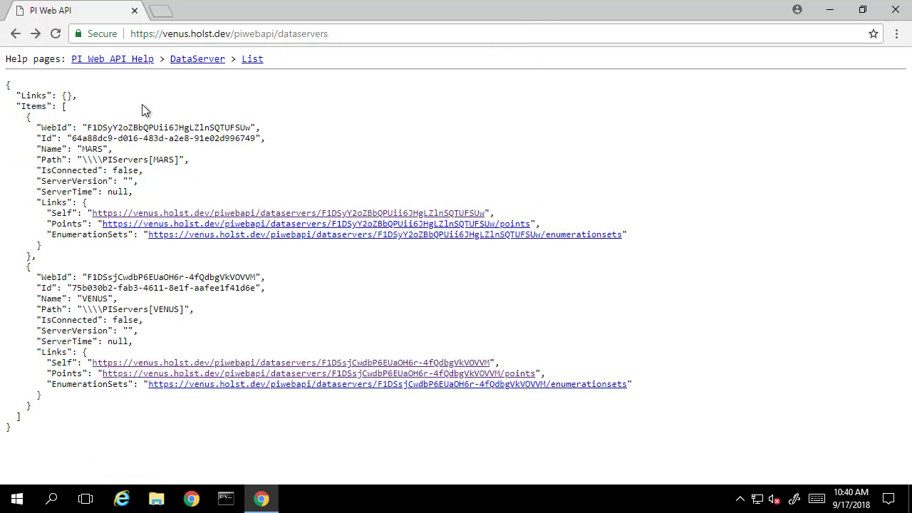
click(13, 36)
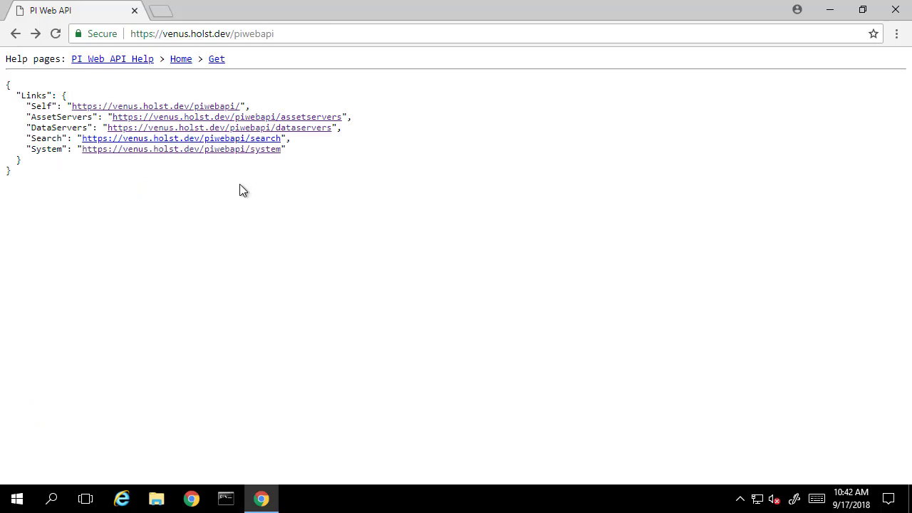
click(232, 119)
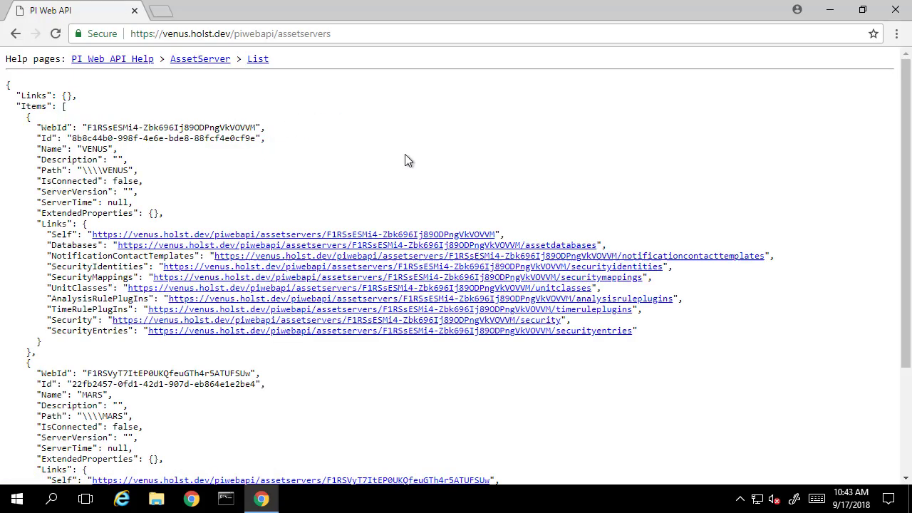
click(222, 234)
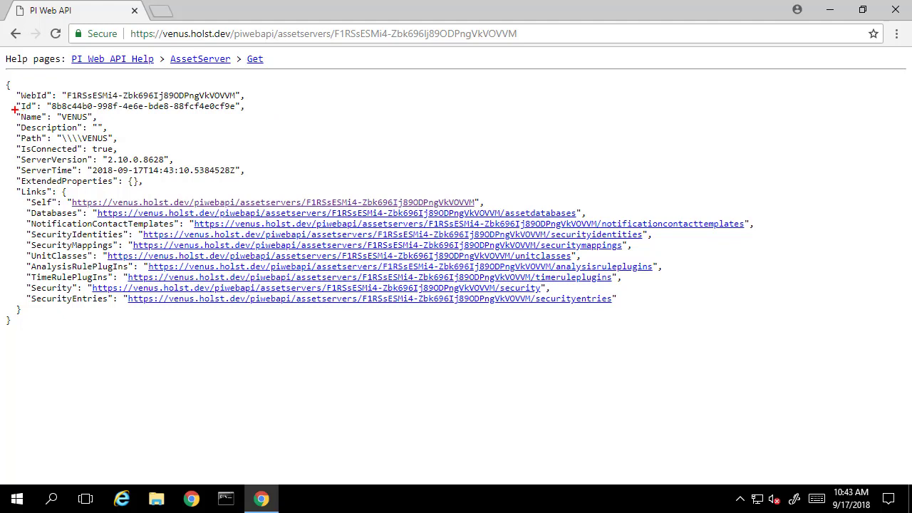
Box the VENUS Name and ServerVersion 2.10.0.8628 lines, then open its Databases list.
drag(14, 109, 105, 122)
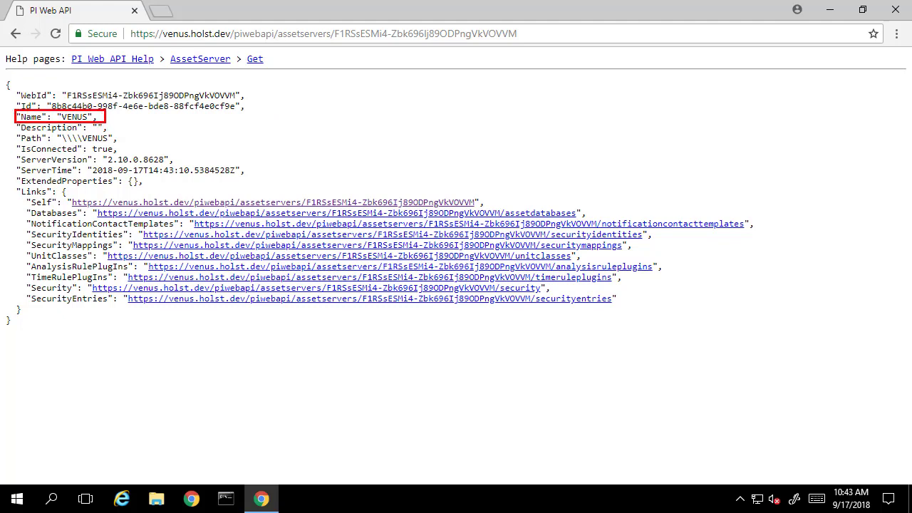
mouse_move(16, 153)
mouse_down()
mouse_move(168, 181)
mouse_move(176, 166)
mouse_up()
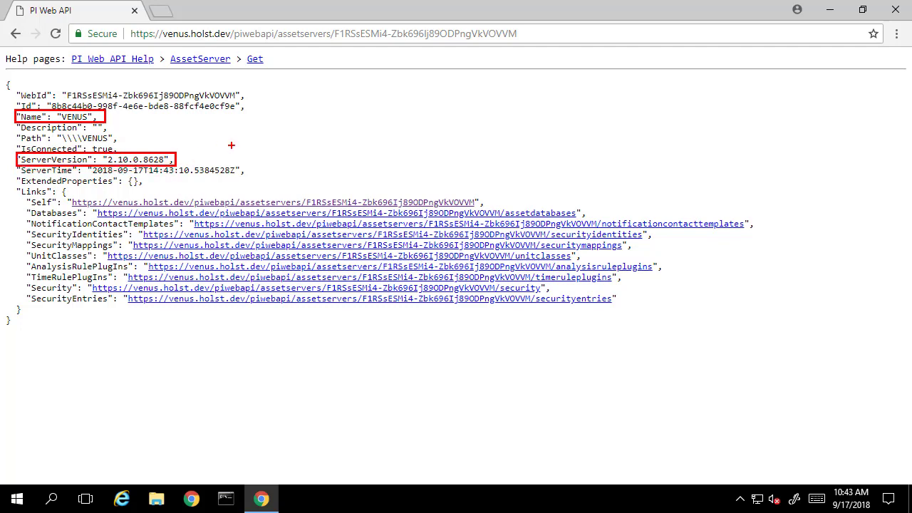
key(Escape)
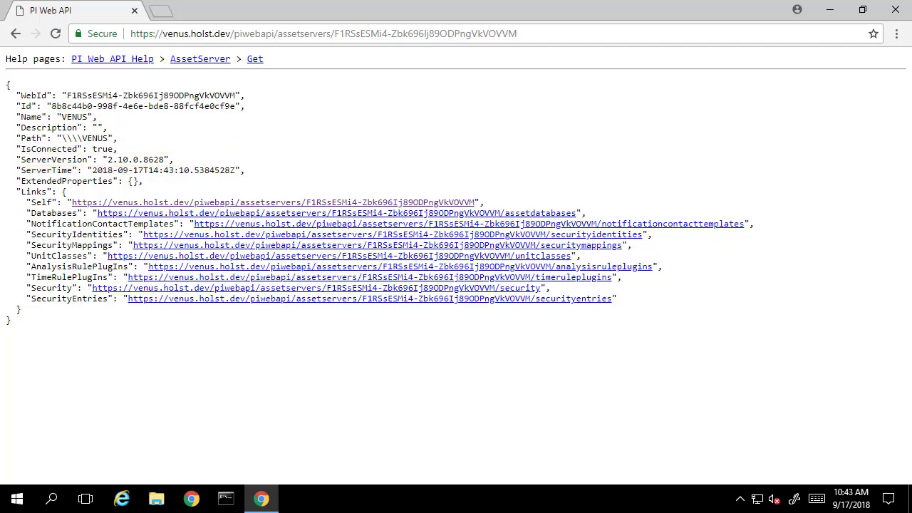
click(278, 214)
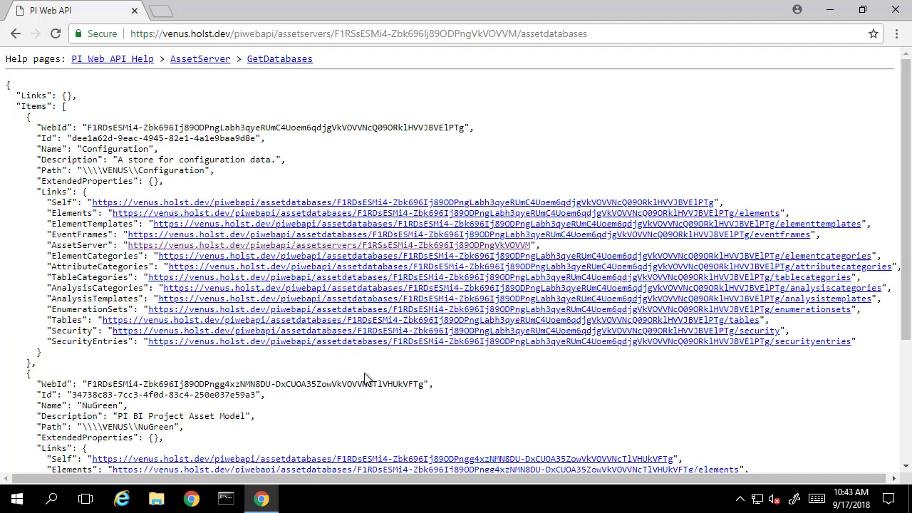
List the NuGreen database's elements, starting with the NuGreen 'Our Company Enterprise' element.
scroll(366, 379, down, 1)
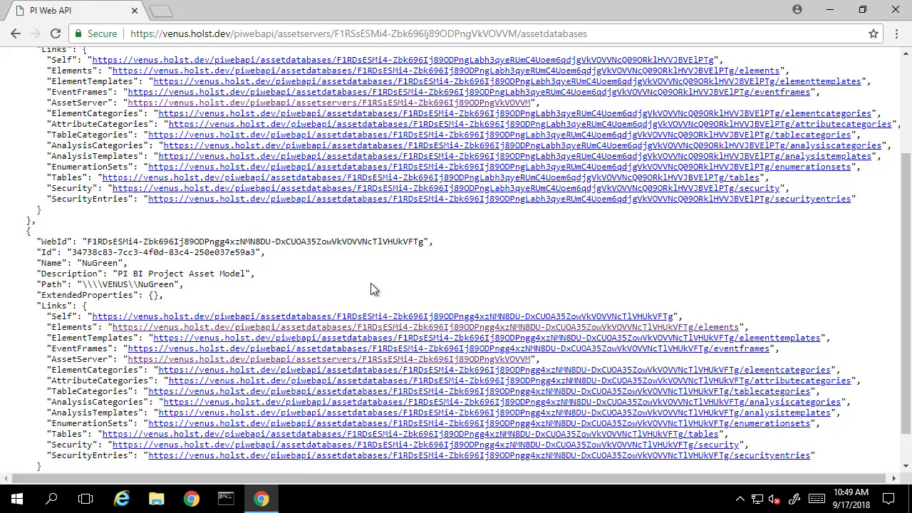
click(257, 331)
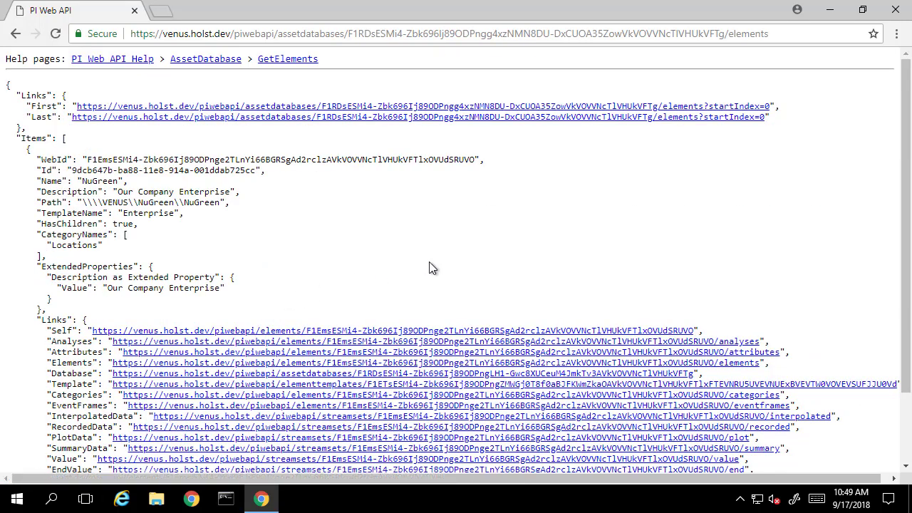
Drill through NuGreen, Houston, Cracking Process and Equipment to list boiler B-210's attributes.
scroll(478, 254, down, 2)
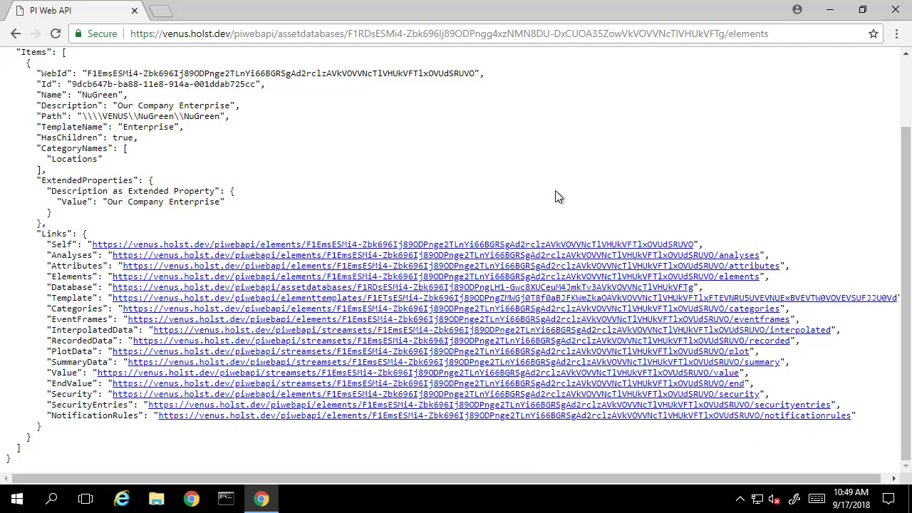
click(278, 276)
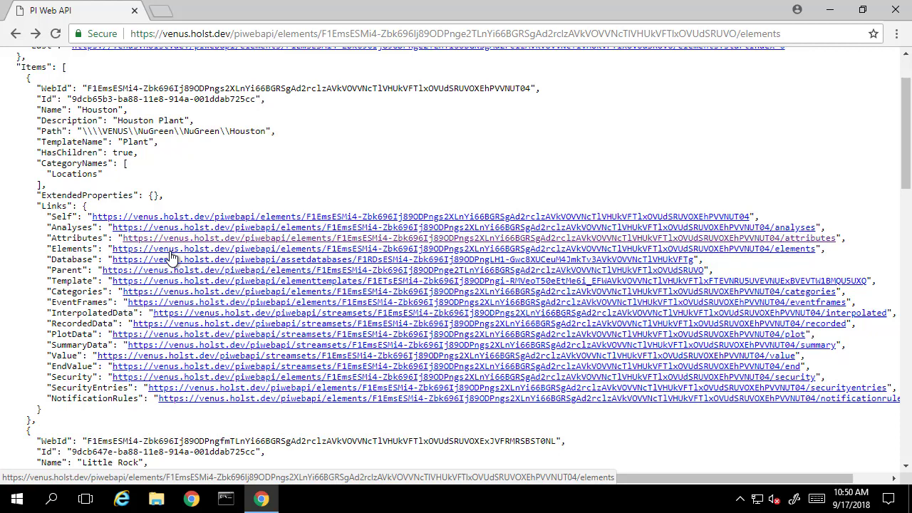
click(171, 257)
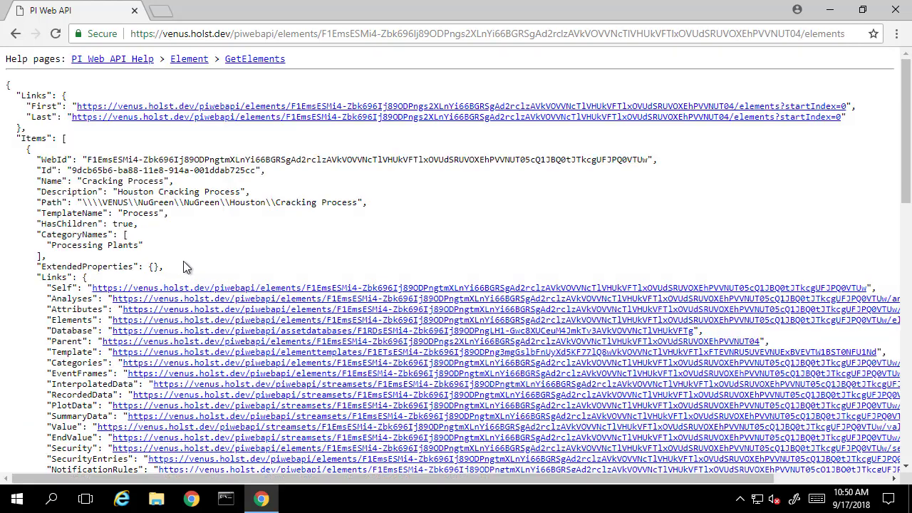
click(188, 320)
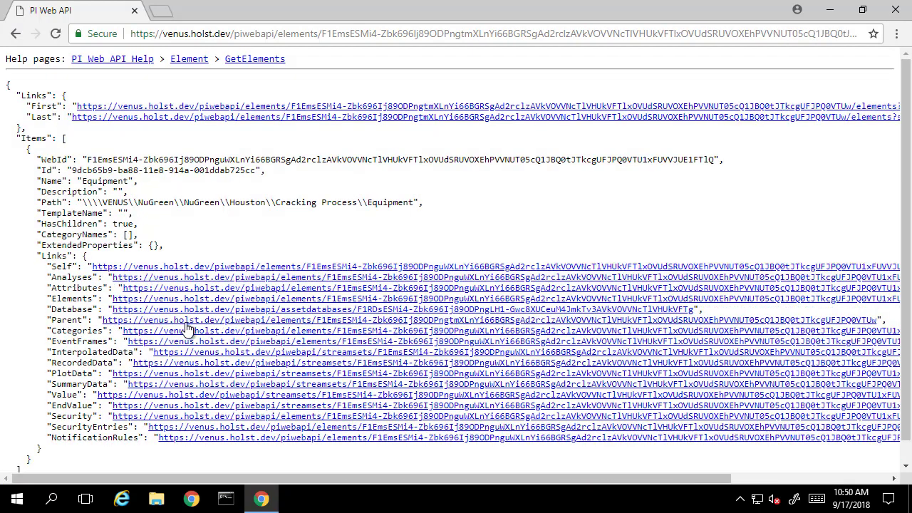
click(177, 300)
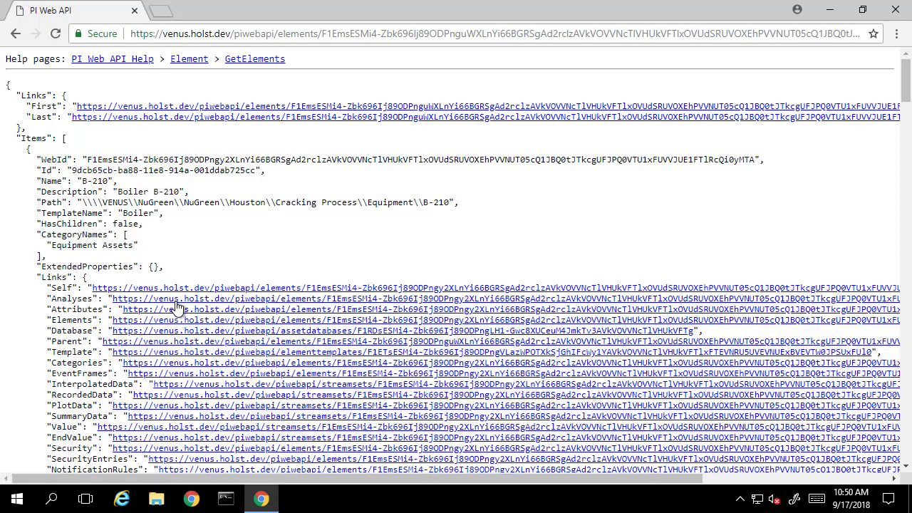
click(182, 312)
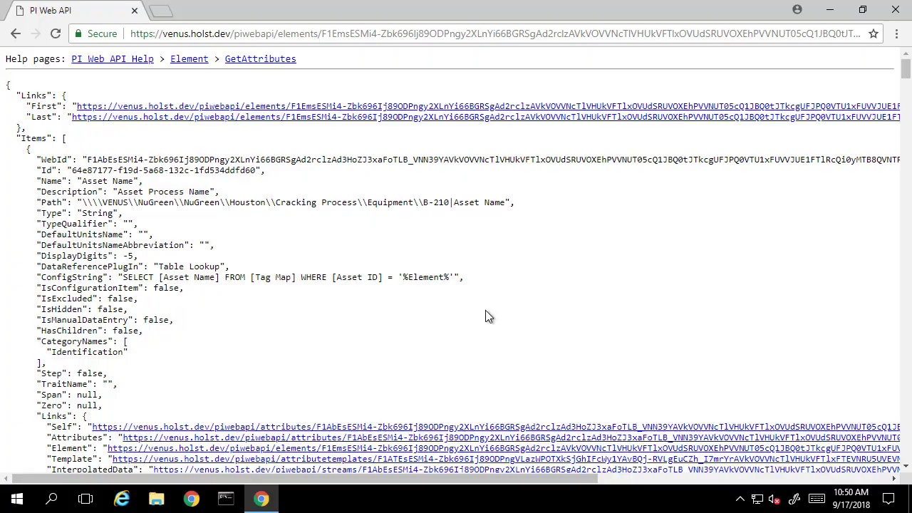
Outline Fuel Gas Flow's PI Point DataReferencePlugIn and its SINUSOID ConfigString, then clear the boxes.
scroll(528, 300, down, 6)
scroll(529, 301, down, 7)
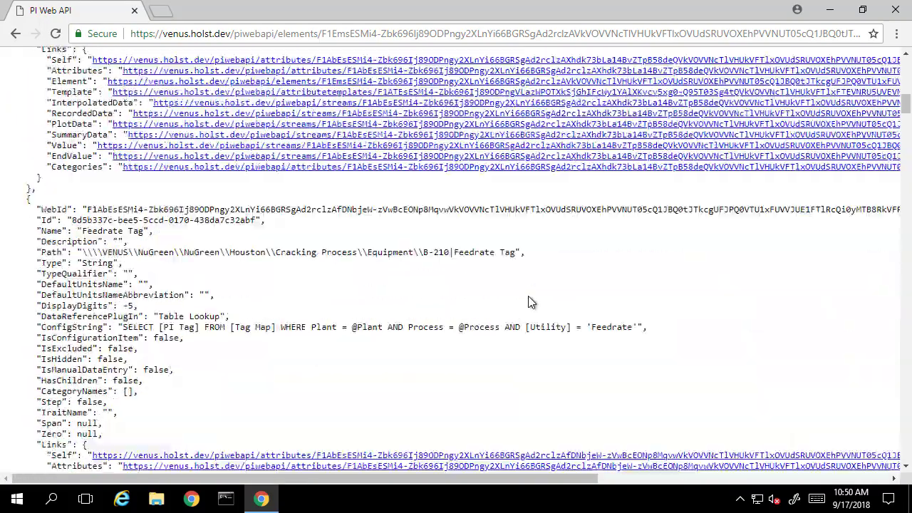
scroll(530, 302, down, 11)
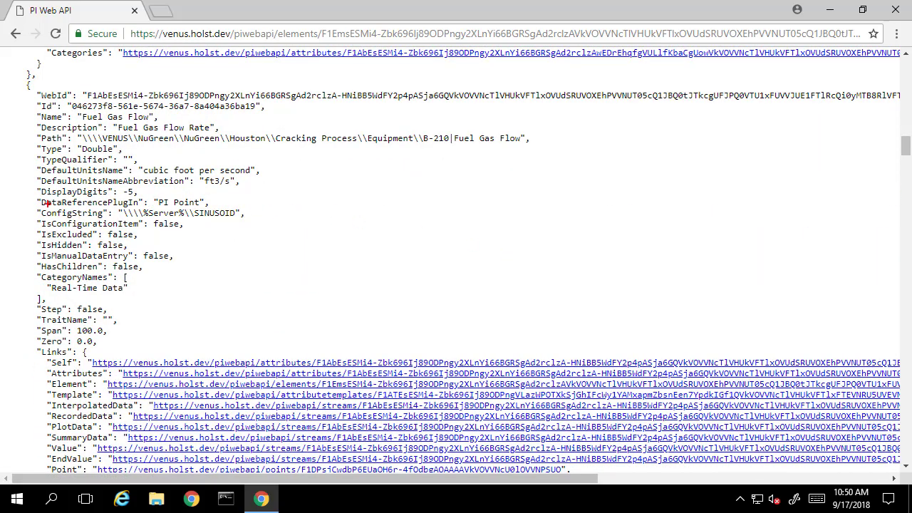
mouse_move(33, 196)
mouse_down()
mouse_move(96, 209)
mouse_move(212, 208)
mouse_up()
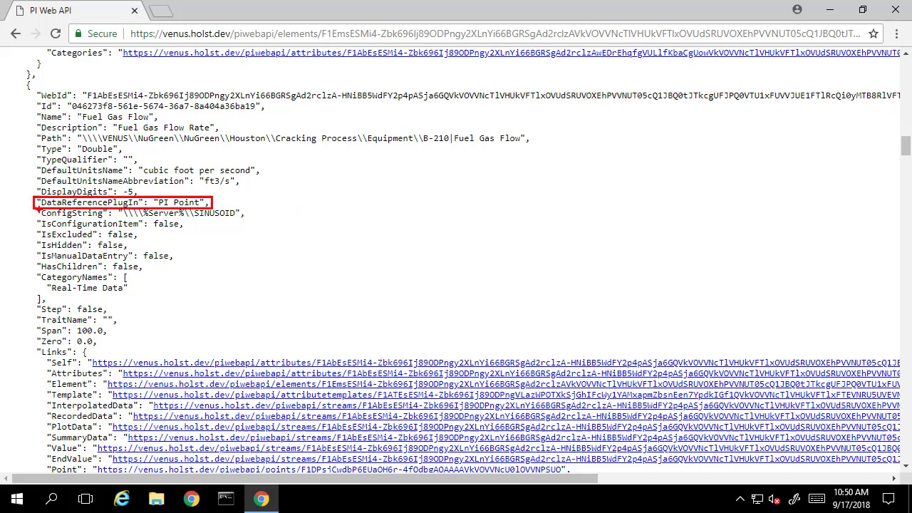
drag(34, 208, 244, 219)
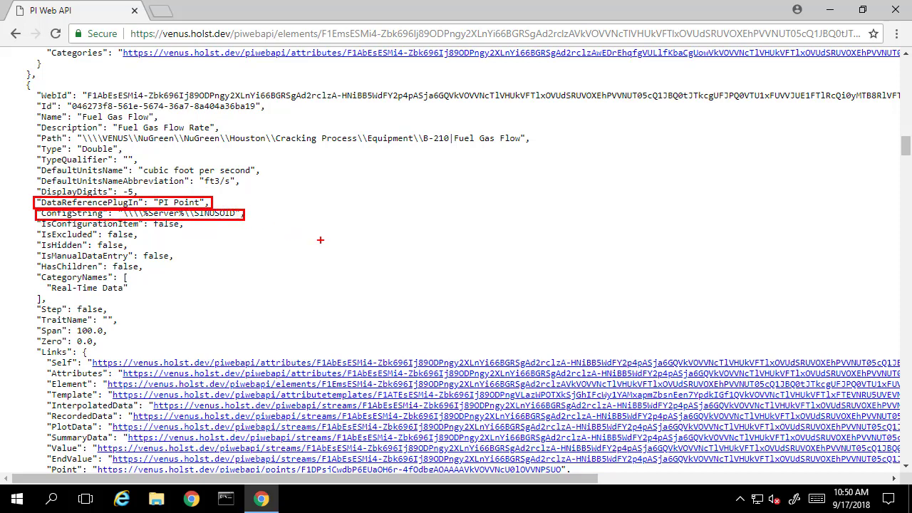
key(Escape)
scroll(367, 267, down, 1)
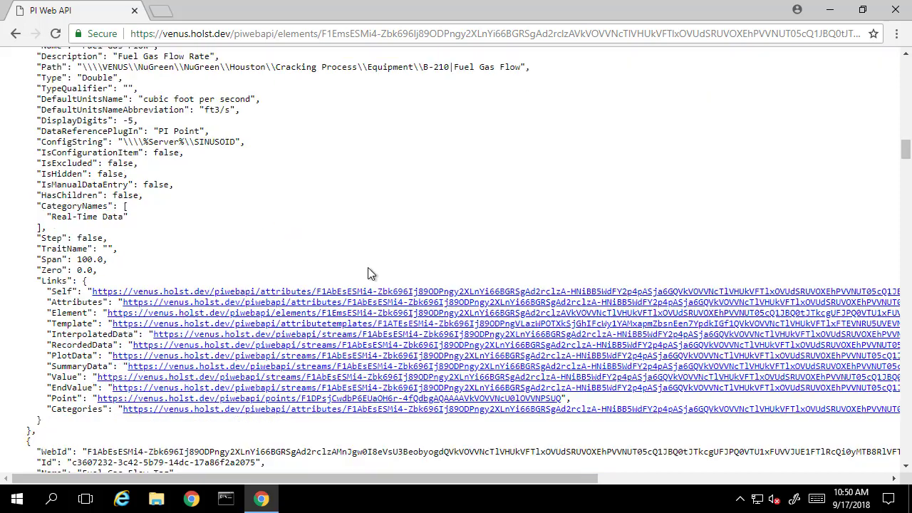
Show Fuel Gas Flow's current value: 20.988336563110352 ft3/s, Good, at 2018-09-17T14:49:05Z.
click(142, 378)
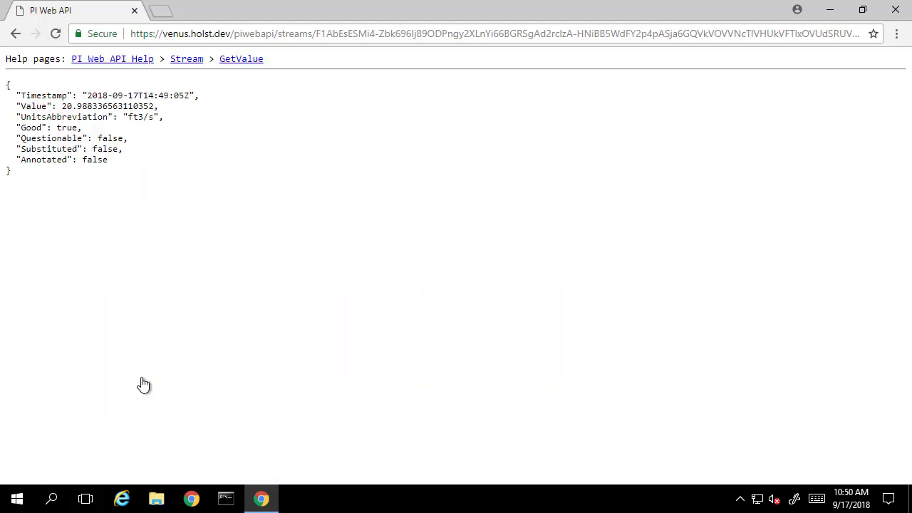